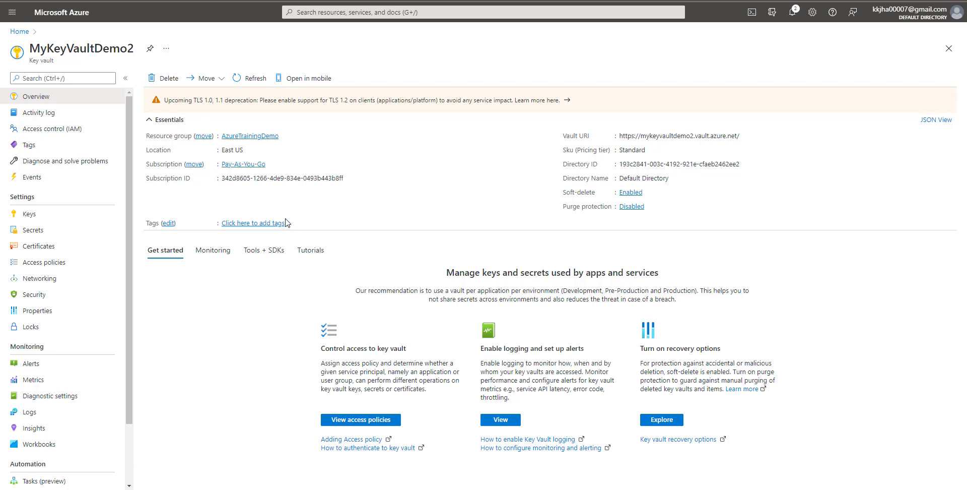
# Examine the key creation form in the vault's Keys section, including its creation options and enabled setting, and discard it.
pyautogui.click(61, 216)
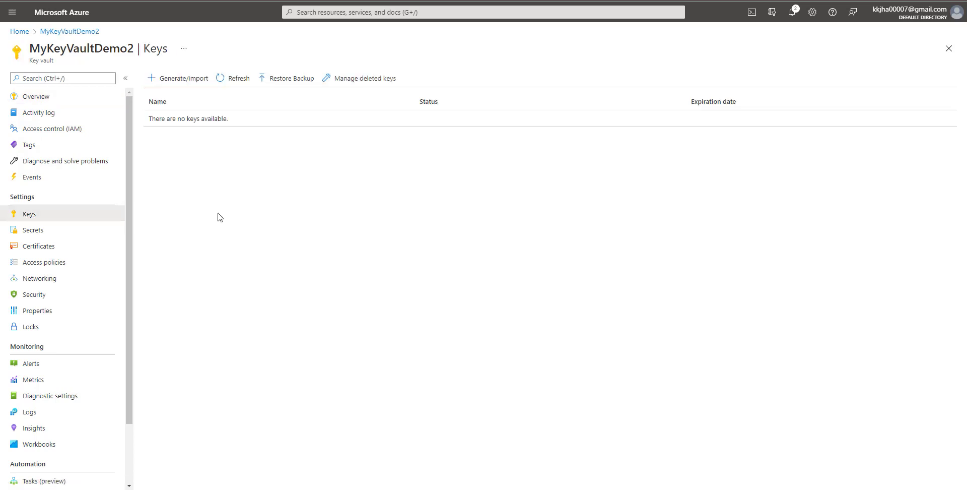
pyautogui.click(184, 82)
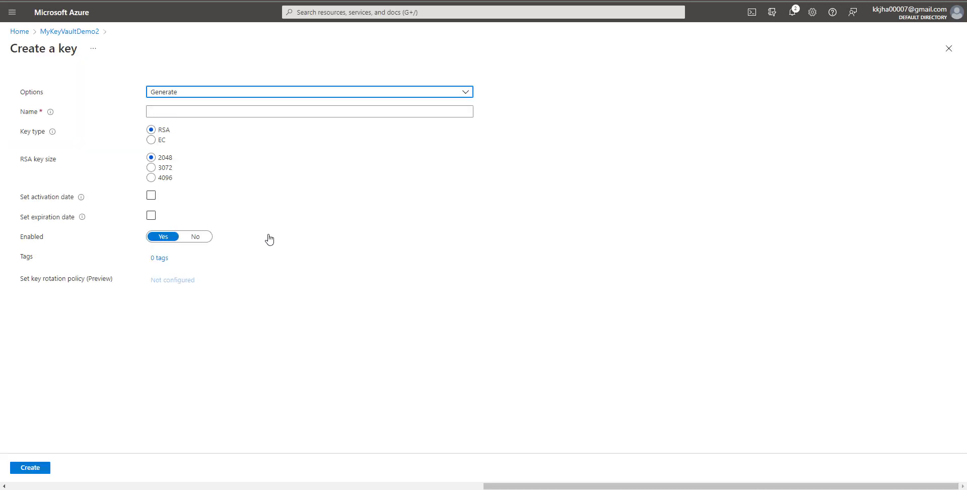
pyautogui.click(248, 94)
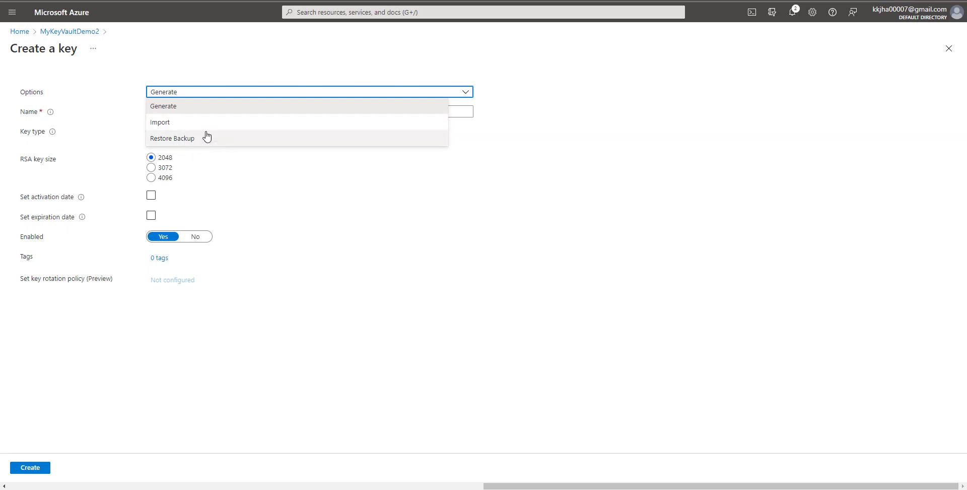
pyautogui.click(194, 325)
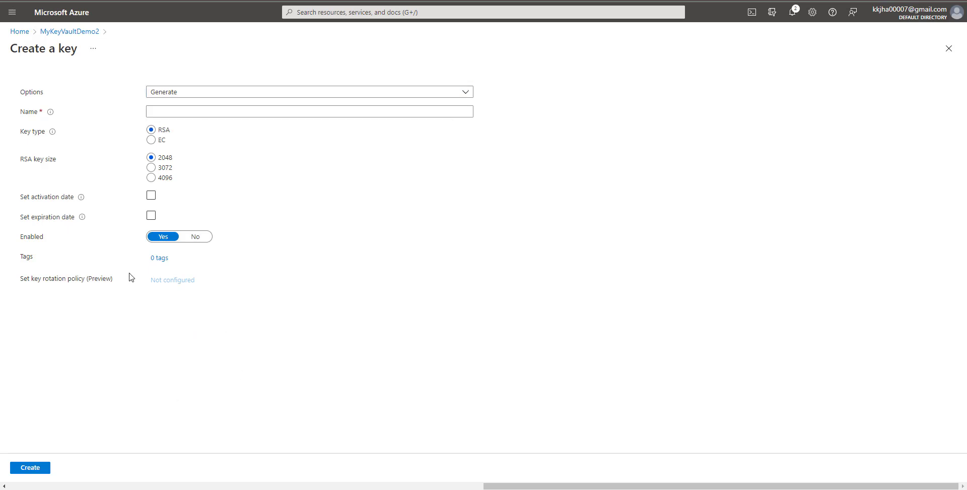
pyautogui.click(338, 107)
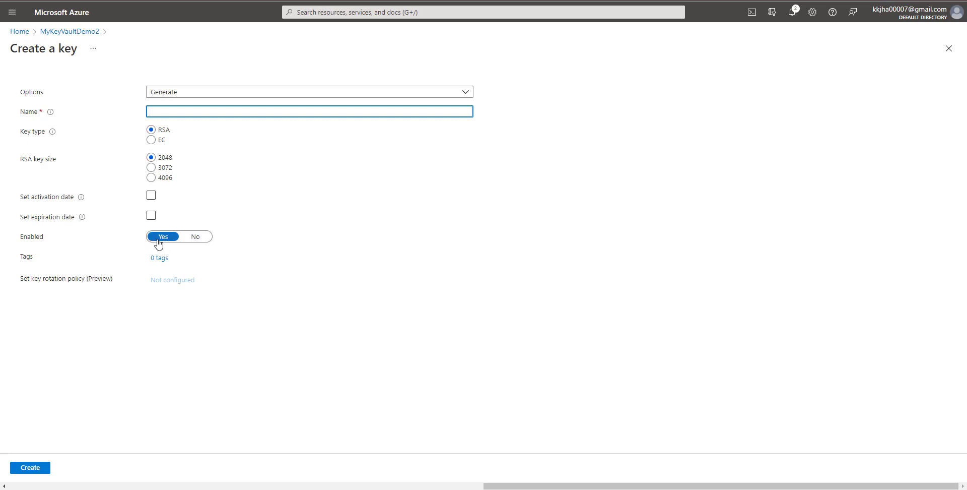
pyautogui.click(196, 239)
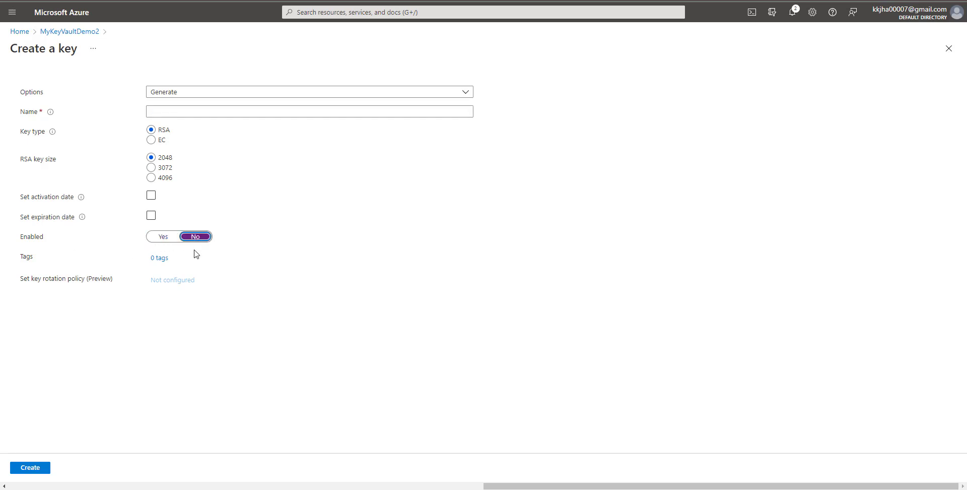
pyautogui.click(165, 239)
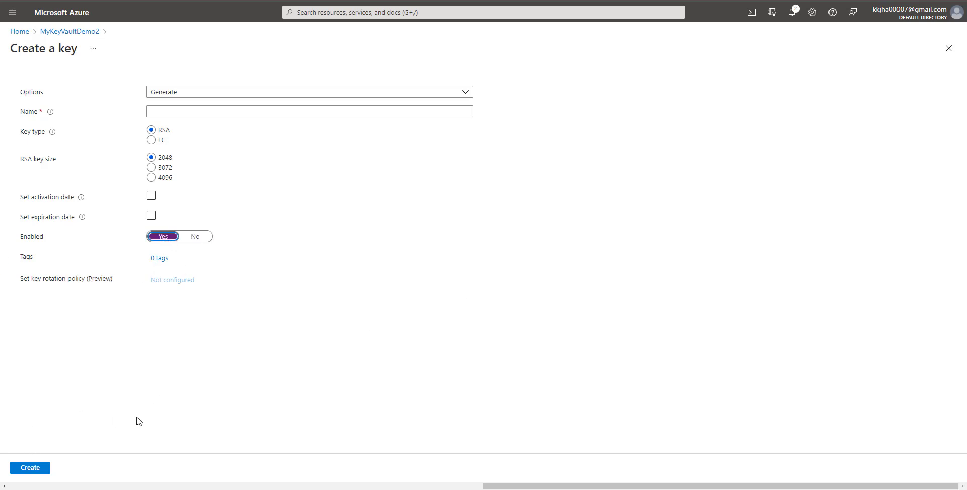
pyautogui.click(950, 54)
pyautogui.click(540, 55)
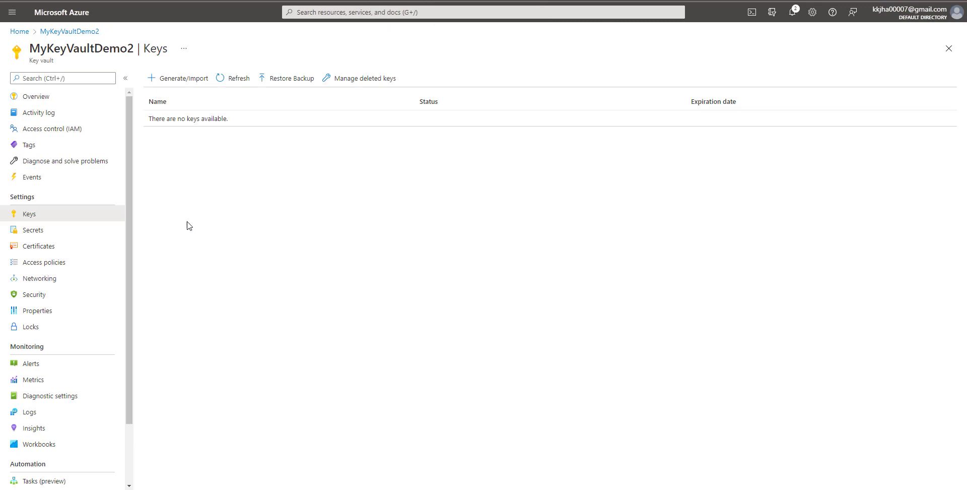
# Examine the secret creation form in the vault's Secrets section, including its upload options, name and content type, and discard it.
pyautogui.click(60, 230)
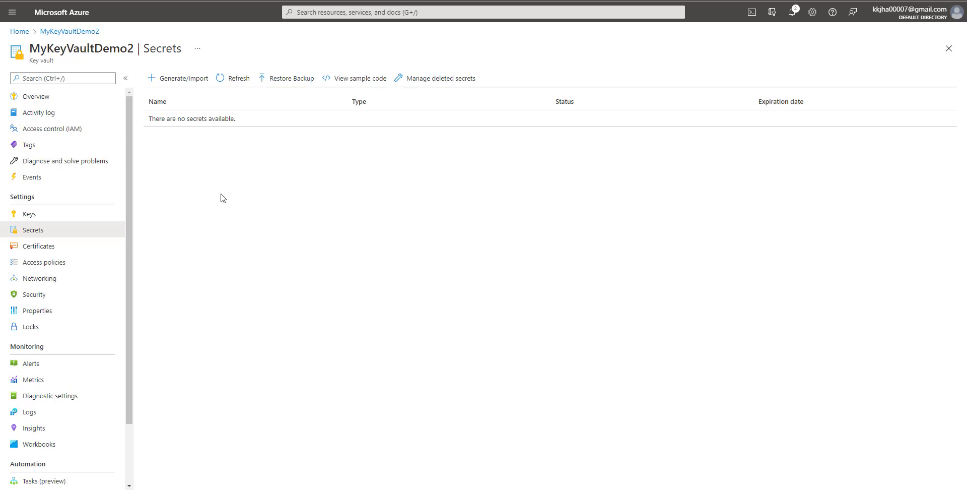
pyautogui.click(184, 84)
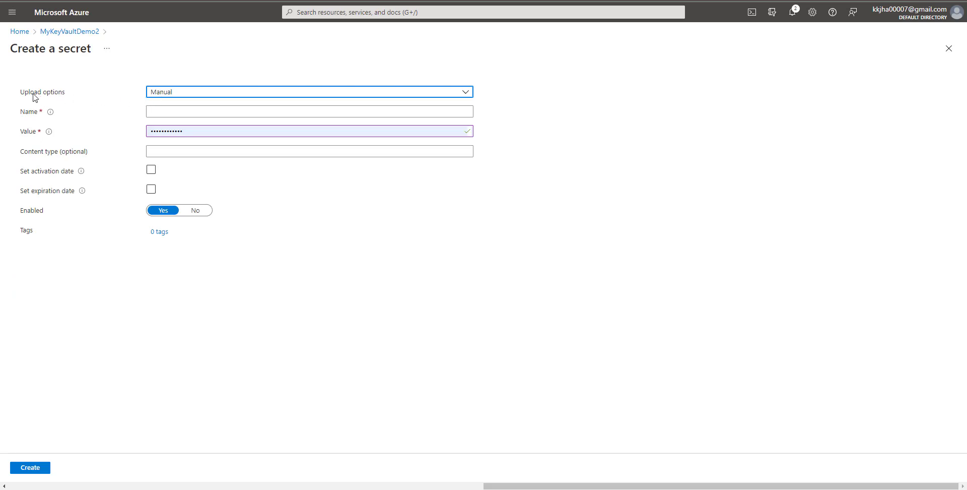
pyautogui.click(212, 93)
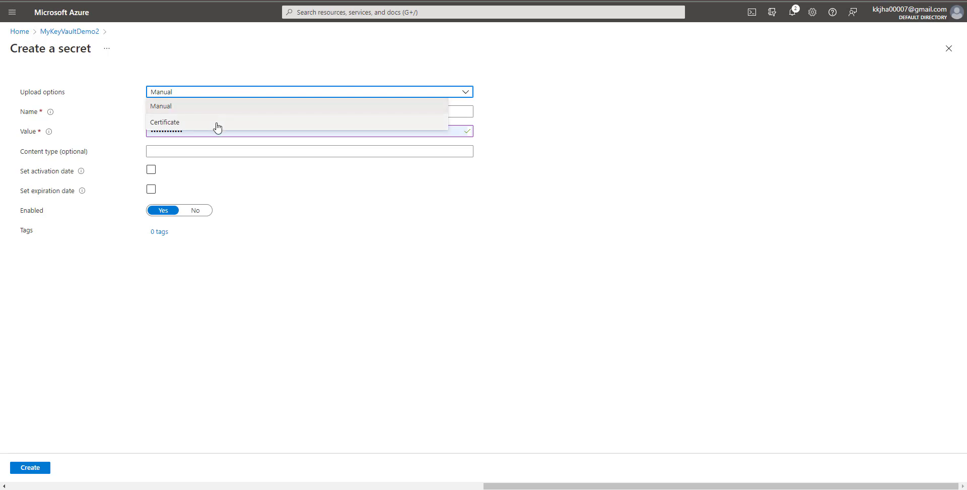
pyautogui.click(228, 144)
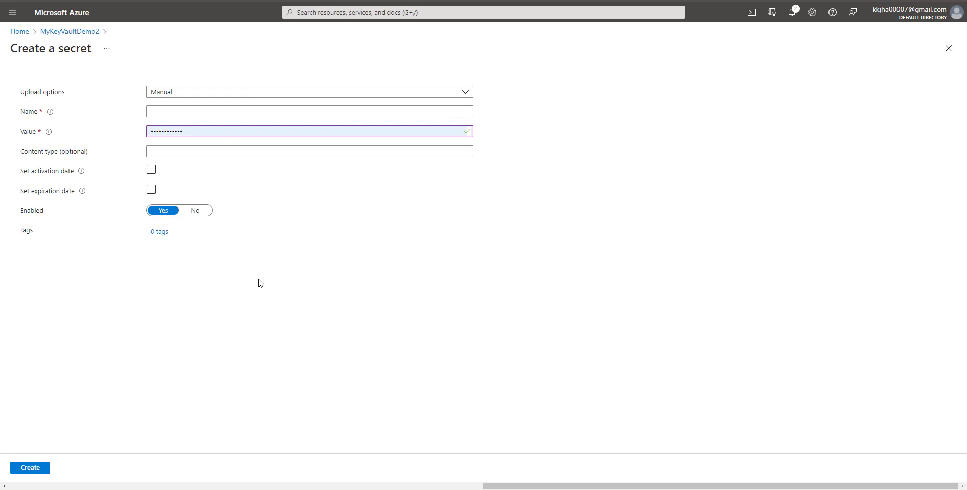
pyautogui.click(194, 111)
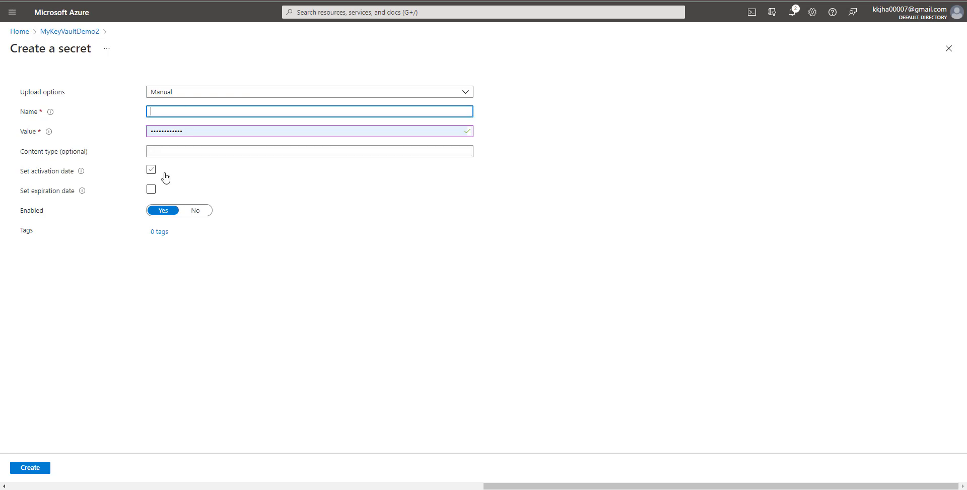
pyautogui.click(218, 150)
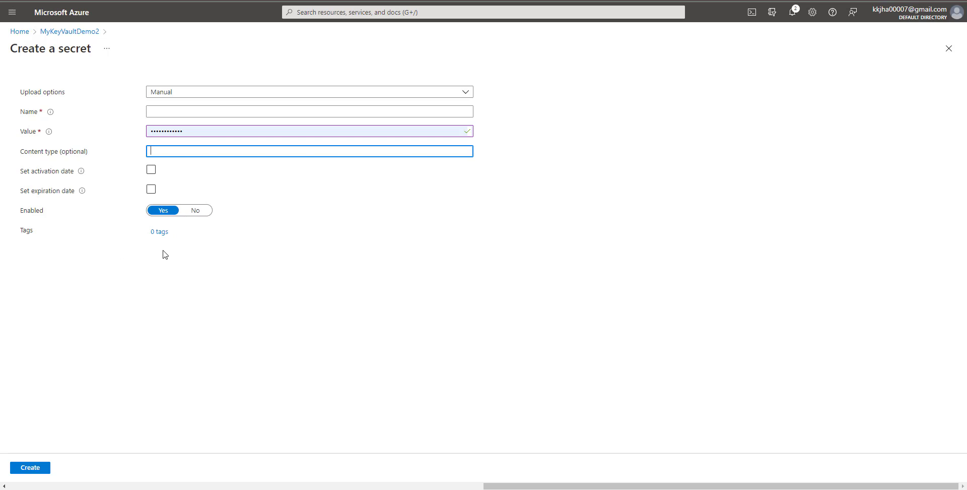
pyautogui.click(949, 49)
pyautogui.click(534, 52)
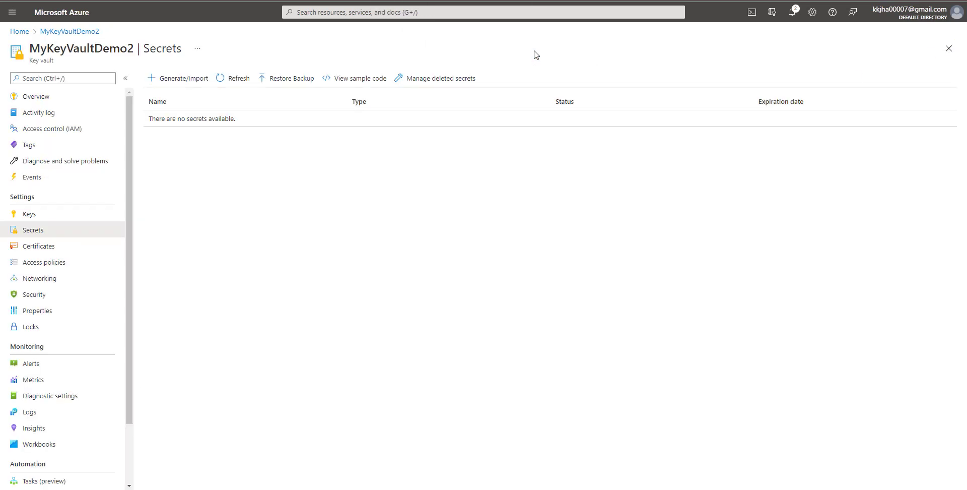
# Examine the Import and Generate methods for creating a certificate in the vault's Certificates section.
pyautogui.click(66, 250)
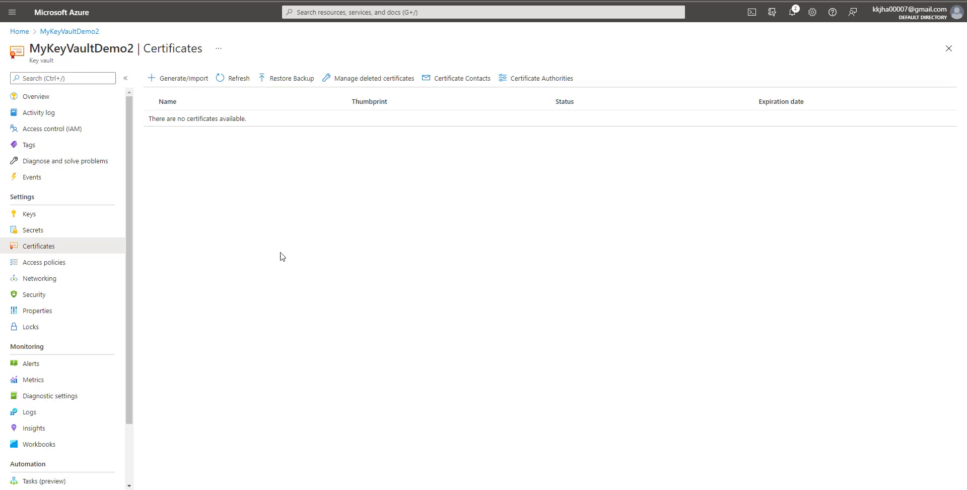
pyautogui.click(187, 81)
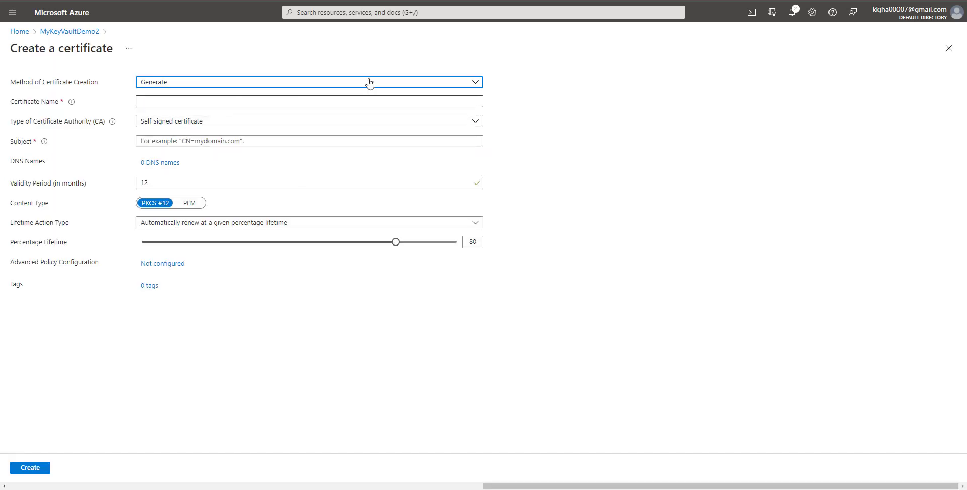
pyautogui.click(300, 82)
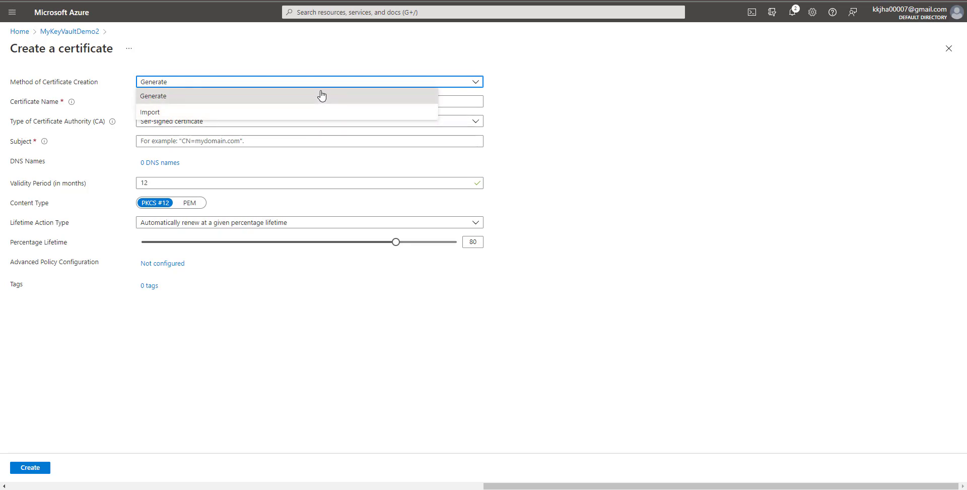
pyautogui.click(332, 112)
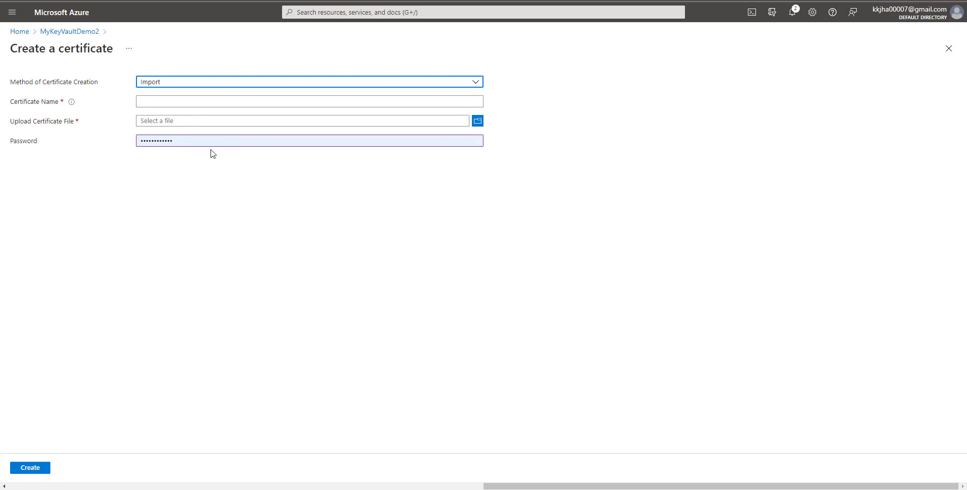
pyautogui.click(203, 85)
pyautogui.click(189, 96)
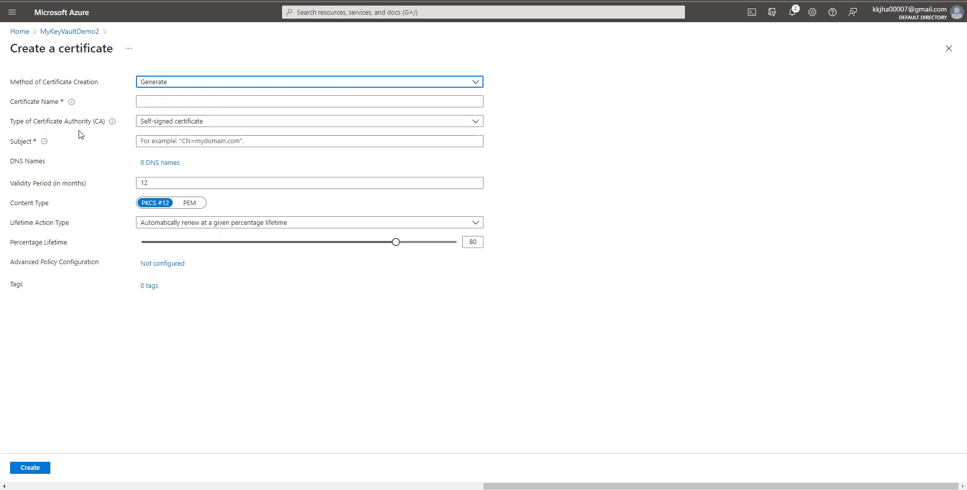
# Review the certificate authority types and lifetime action types for a generated certificate, and discard the form.
pyautogui.click(244, 127)
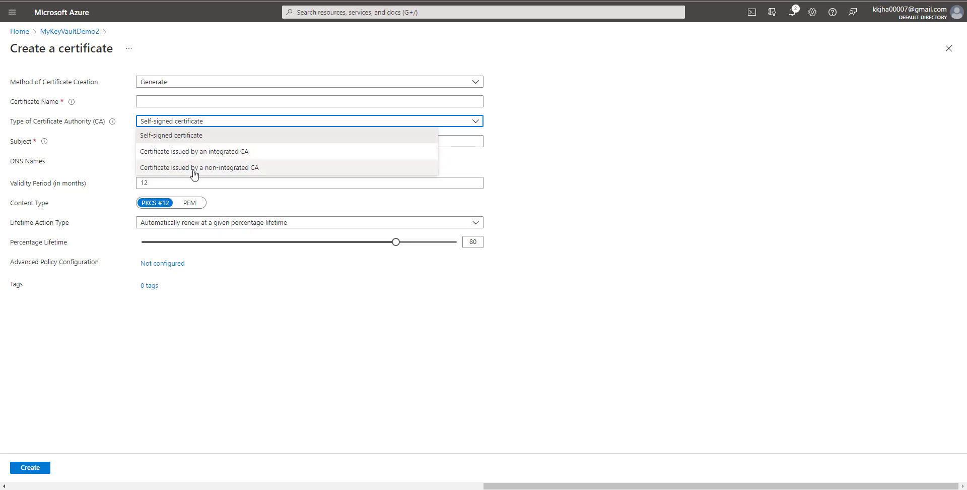
pyautogui.click(402, 169)
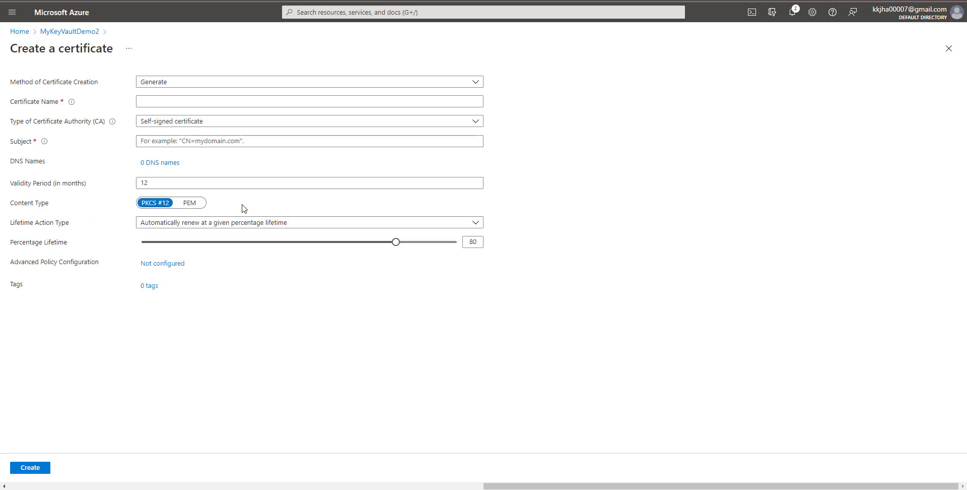
pyautogui.click(348, 223)
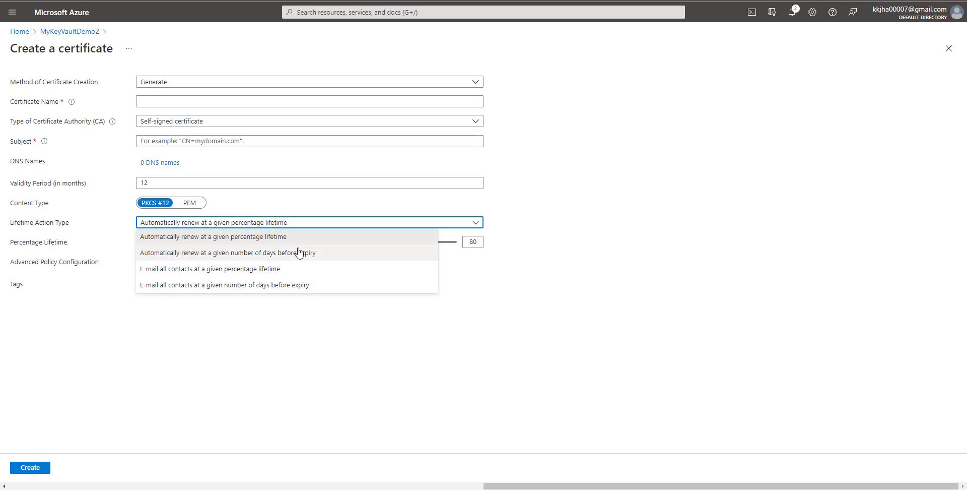
pyautogui.click(647, 252)
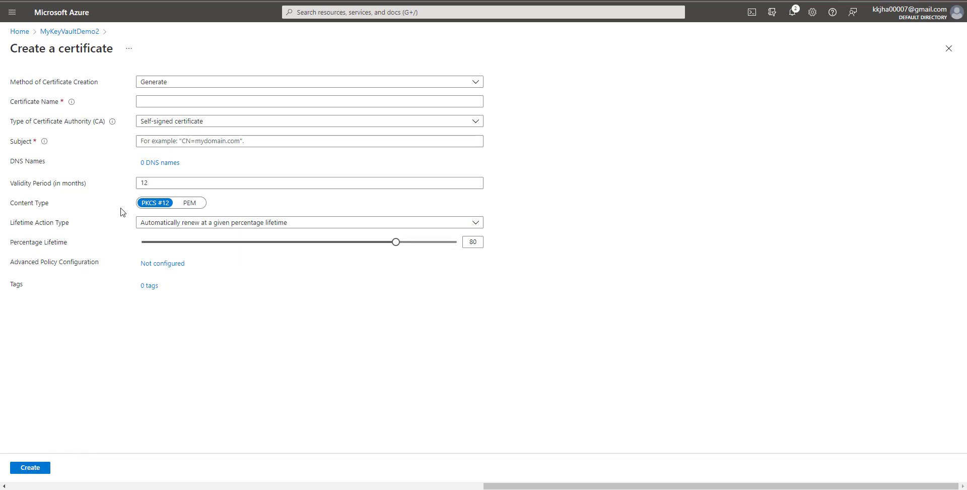
pyautogui.click(91, 31)
pyautogui.click(535, 50)
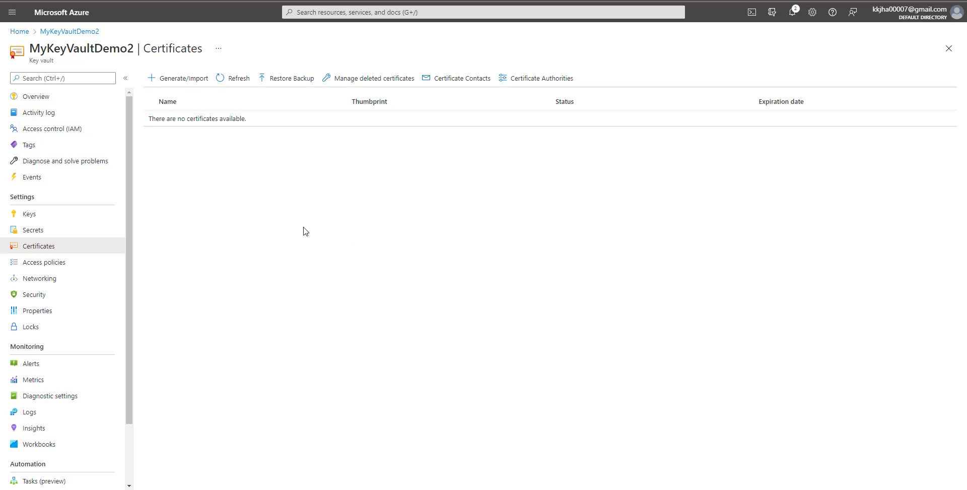
# Create a manual secret named DemoKeyVaultForLA in the vault, entering the secret value, and open its versions.
pyautogui.click(33, 232)
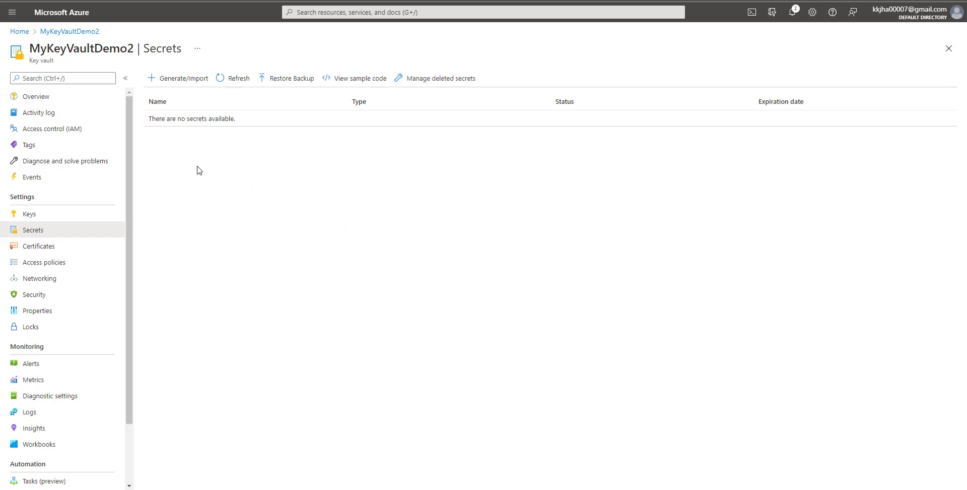
pyautogui.click(186, 78)
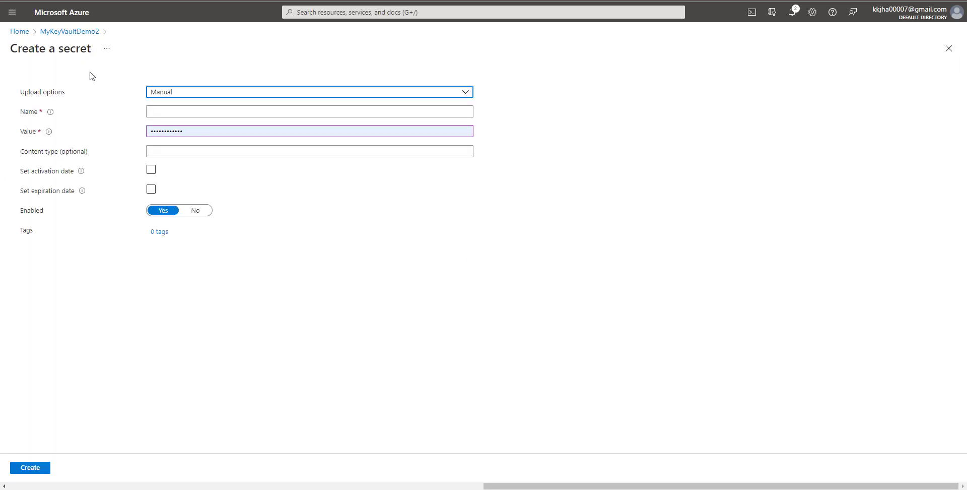
pyautogui.click(182, 94)
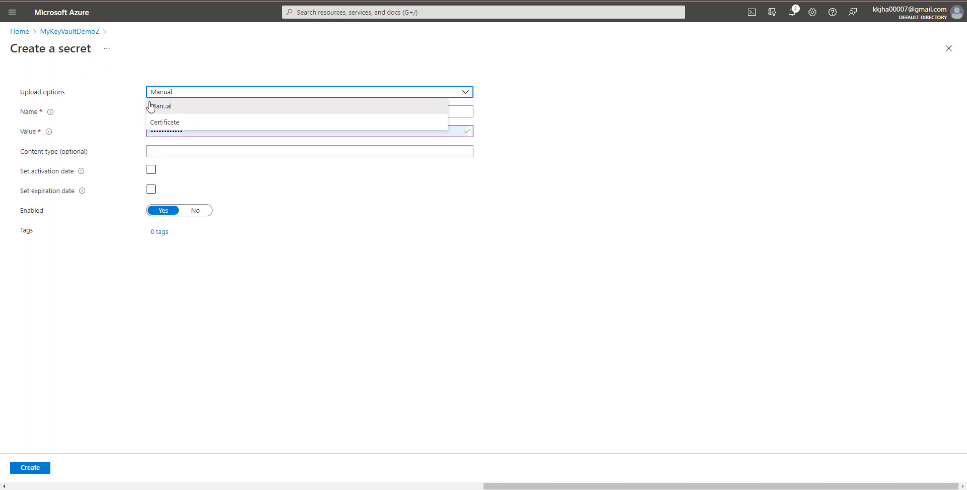
pyautogui.click(181, 106)
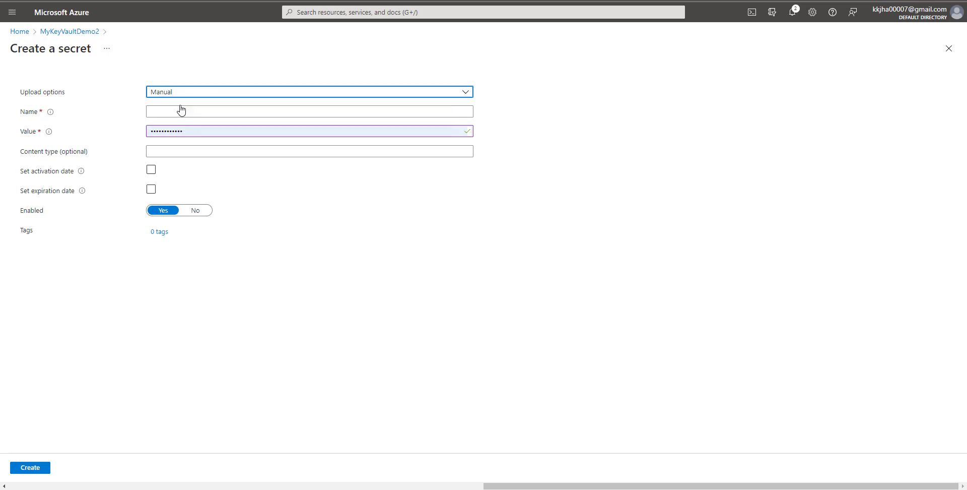
pyautogui.click(201, 112)
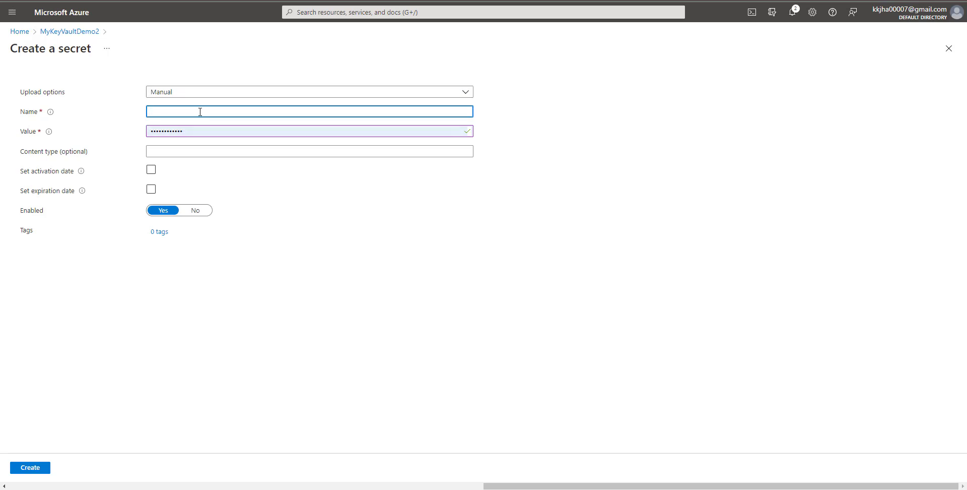
pyautogui.write('DemoKeyVault')
pyautogui.press('Tab')
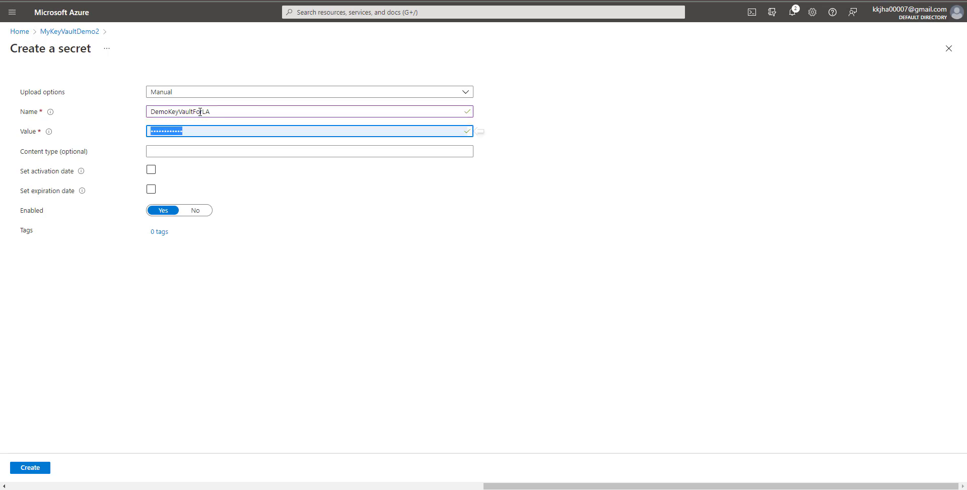
pyautogui.write('s')
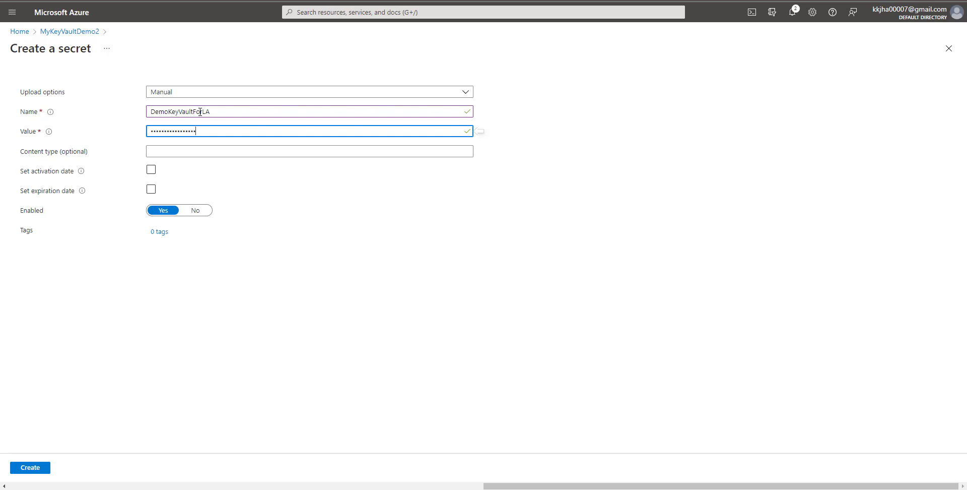
pyautogui.press('Tab')
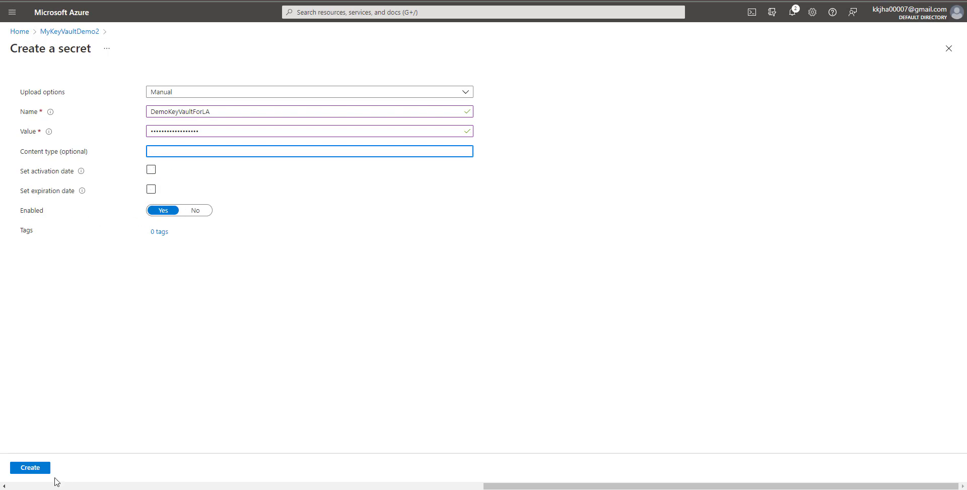
pyautogui.click(38, 467)
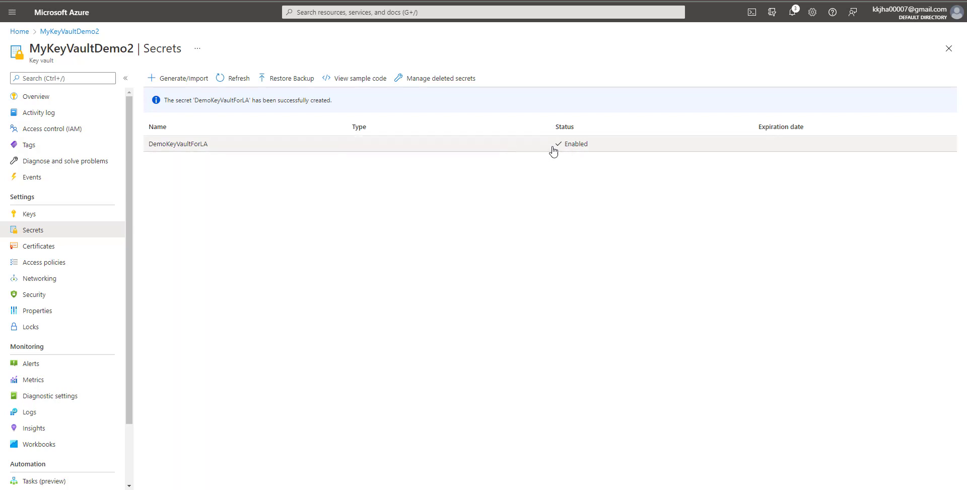
pyautogui.click(201, 147)
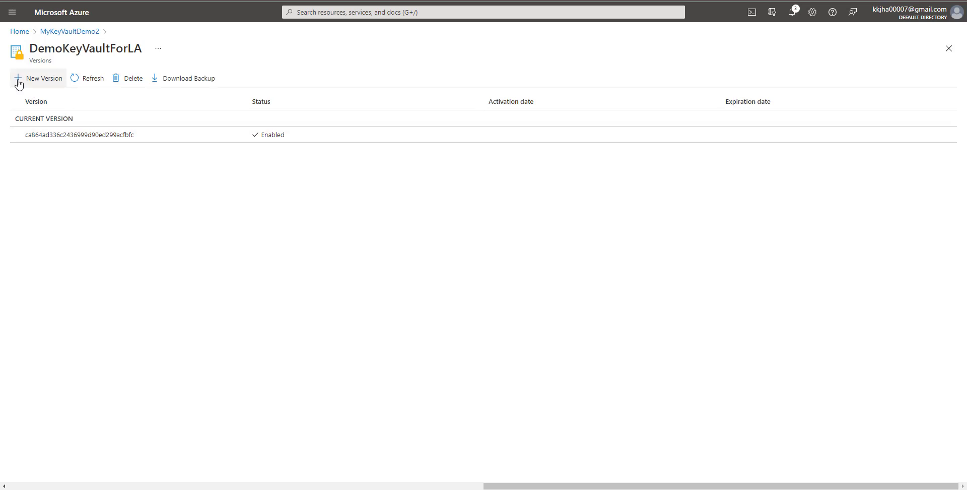
# Create a new version of the DemoKeyVaultForLA secret with the Manual upload option, entering a new secret value.
pyautogui.click(38, 82)
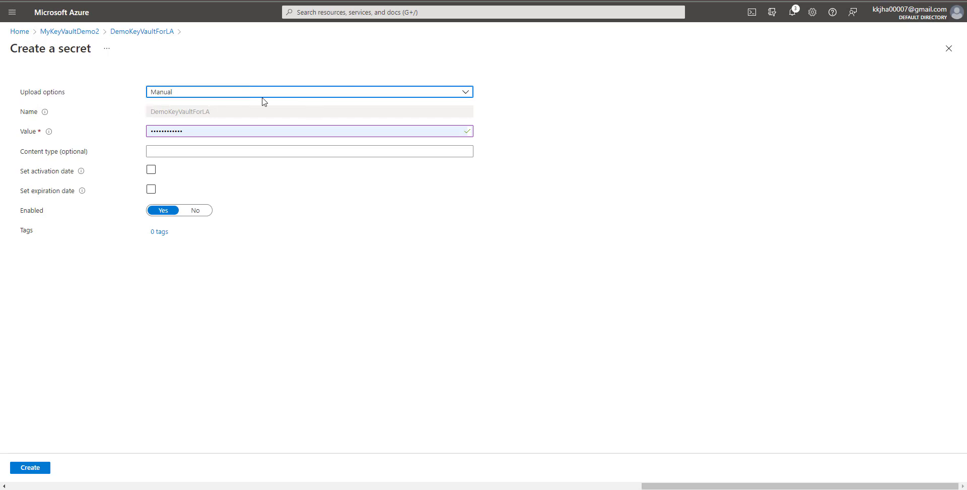
pyautogui.click(393, 93)
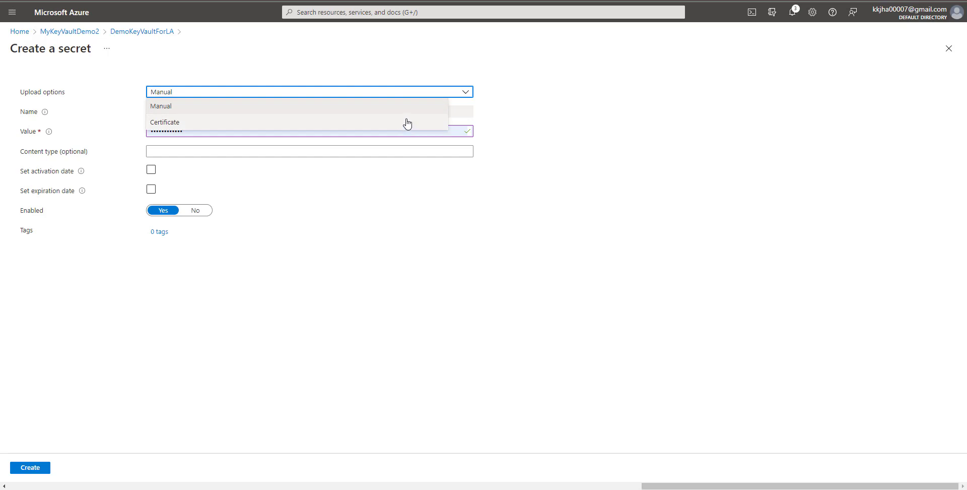
pyautogui.click(512, 113)
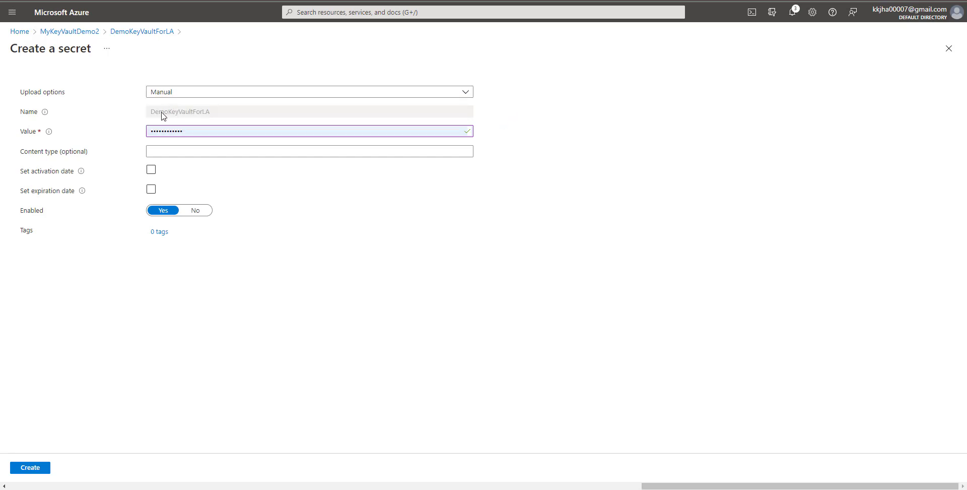
pyautogui.moveTo(162, 115); pyautogui.dragTo(204, 113)
pyautogui.click(225, 114)
pyautogui.doubleClick(169, 118)
pyautogui.click(212, 115)
pyautogui.click(172, 132)
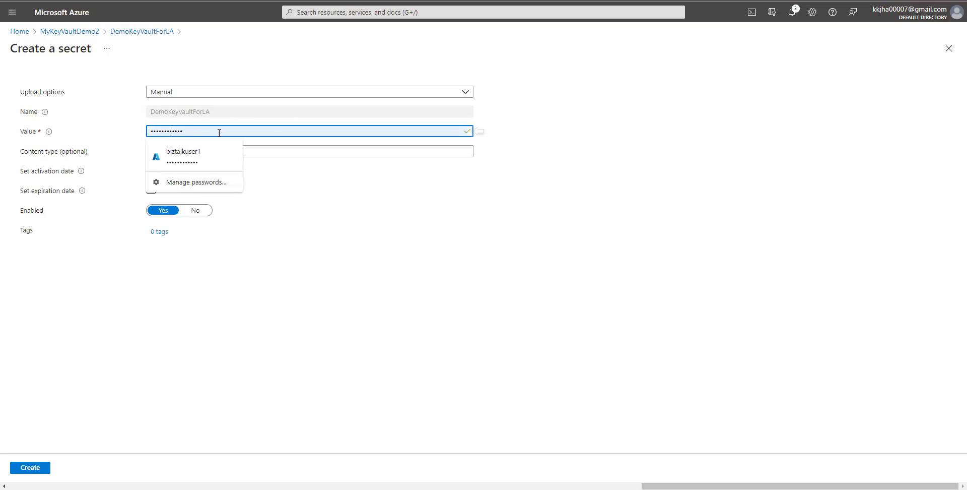
pyautogui.click(387, 246)
pyautogui.moveTo(194, 131); pyautogui.dragTo(38, 142)
pyautogui.write('••')
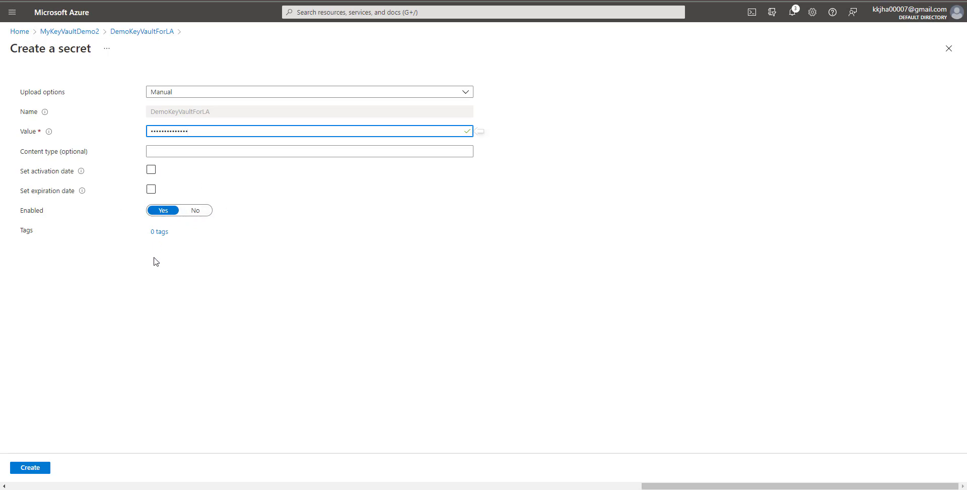
pyautogui.click(32, 468)
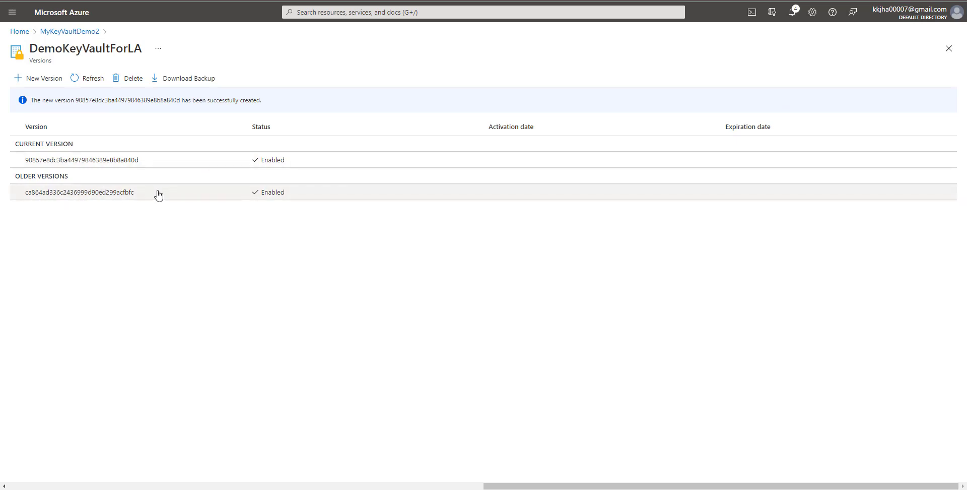
# Open the older version of the DemoKeyVaultForLA secret and reveal its secret value.
pyautogui.click(110, 198)
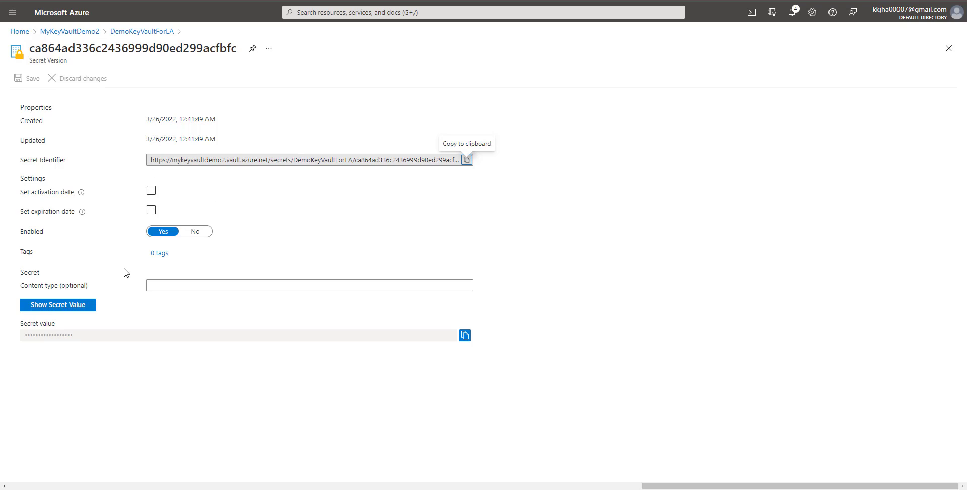
pyautogui.click(72, 308)
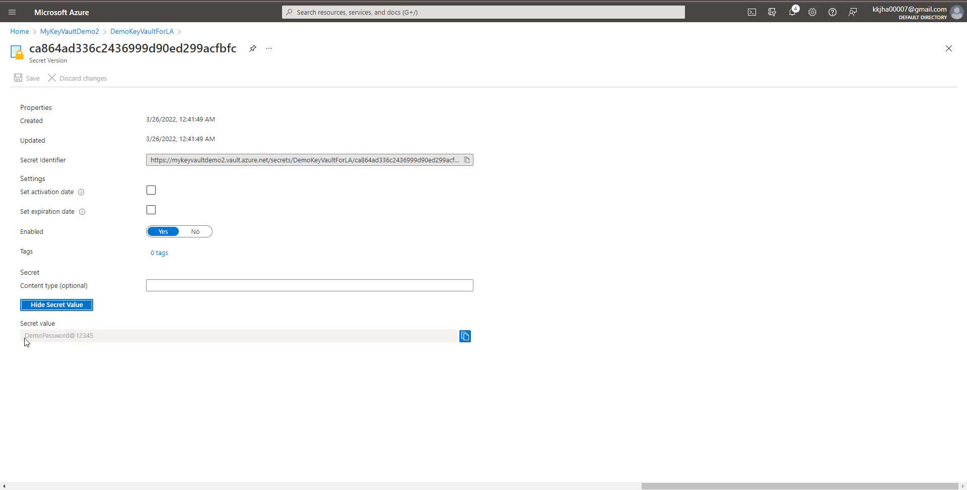
pyautogui.moveTo(26, 342); pyautogui.dragTo(134, 386)
pyautogui.click(78, 352)
# Disable the older secret version, save the change, and return to the secret's version list.
pyautogui.click(198, 233)
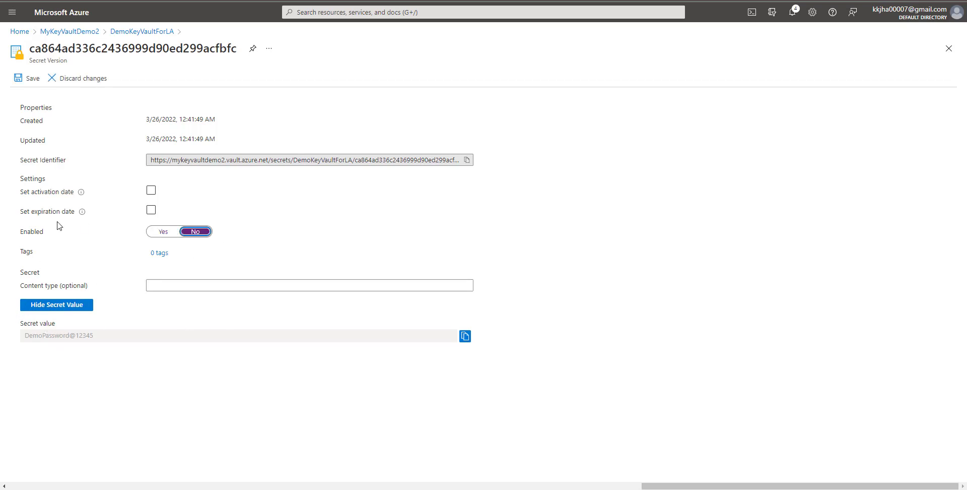
pyautogui.click(29, 80)
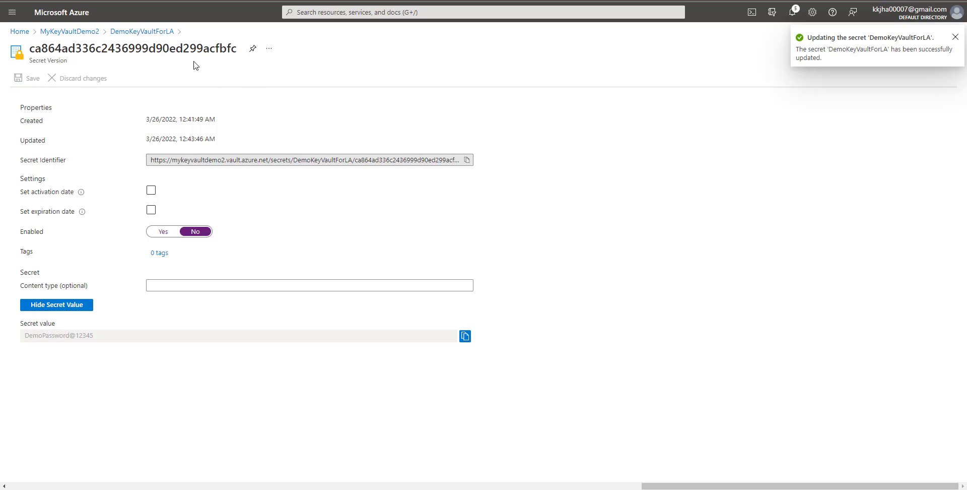
pyautogui.click(151, 33)
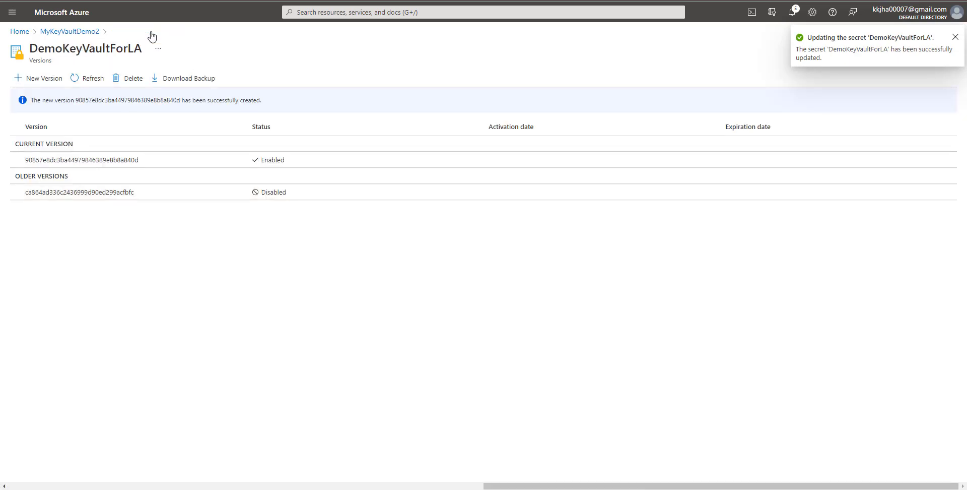